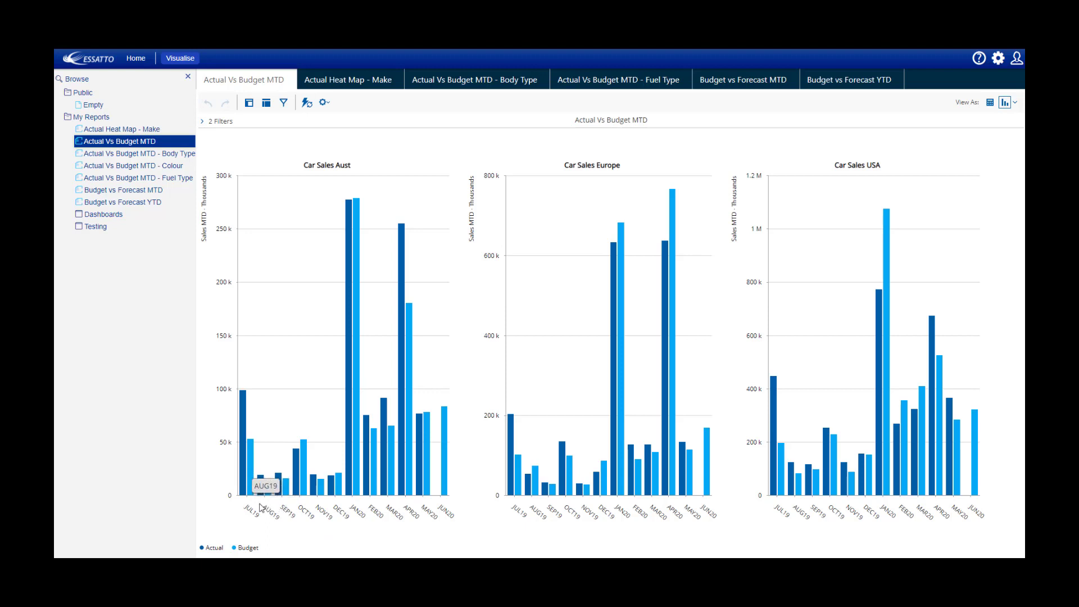
Step: Review the monthly actual and budget bars for Car Sales Aust, and display the Actual Vs Budget MTD report as a table
mouse_move(414, 500)
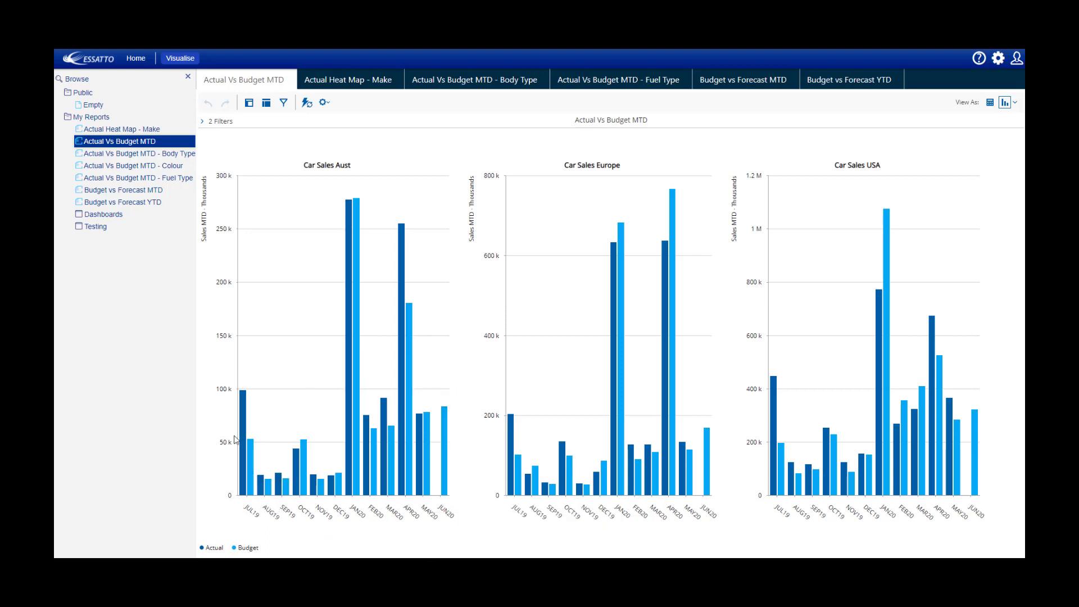
mouse_move(413, 462)
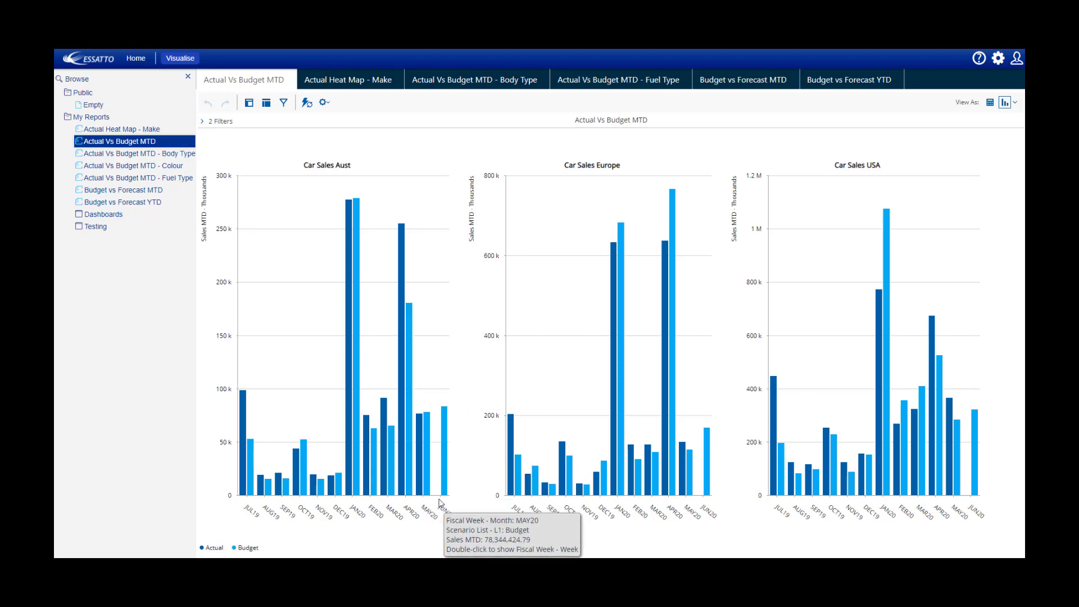
mouse_move(446, 476)
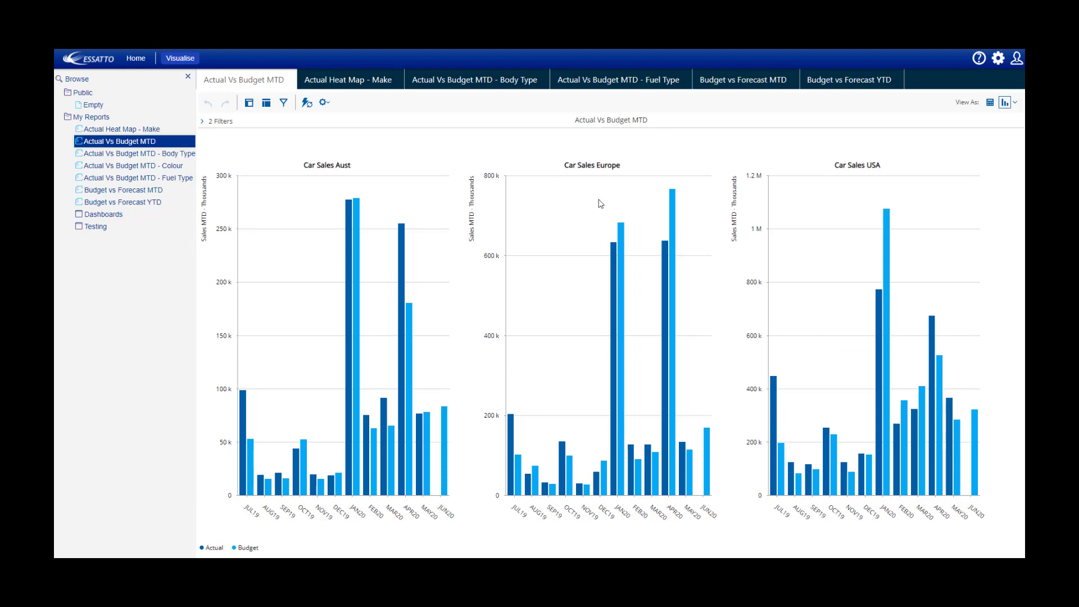
left_click(990, 103)
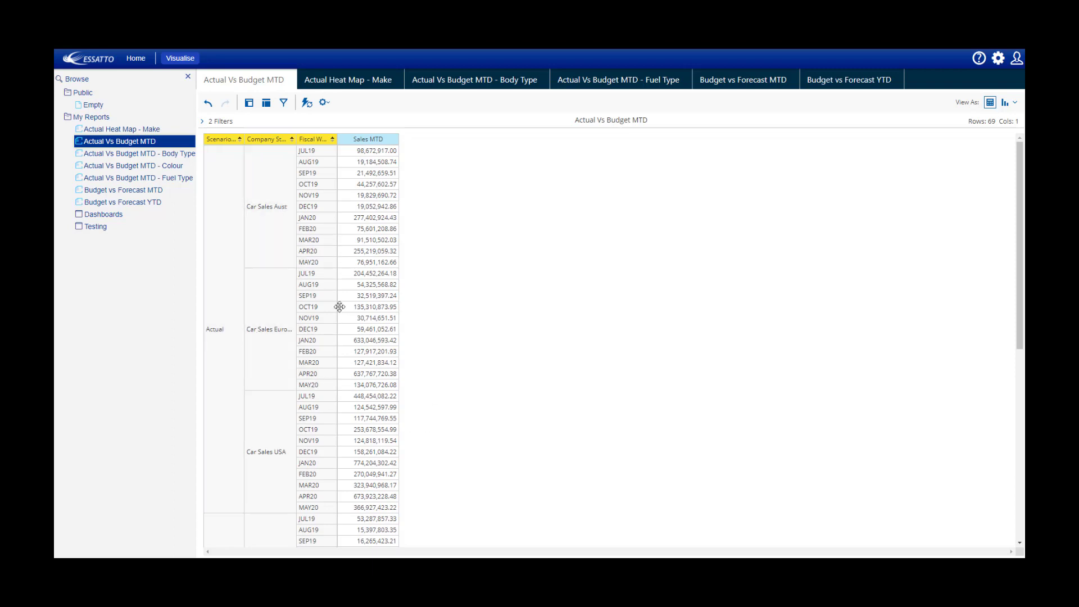
Step: Filter the Actual Vs Budget MTD table to keep only Car Sales USA and the month FEB20
left_click(270, 428)
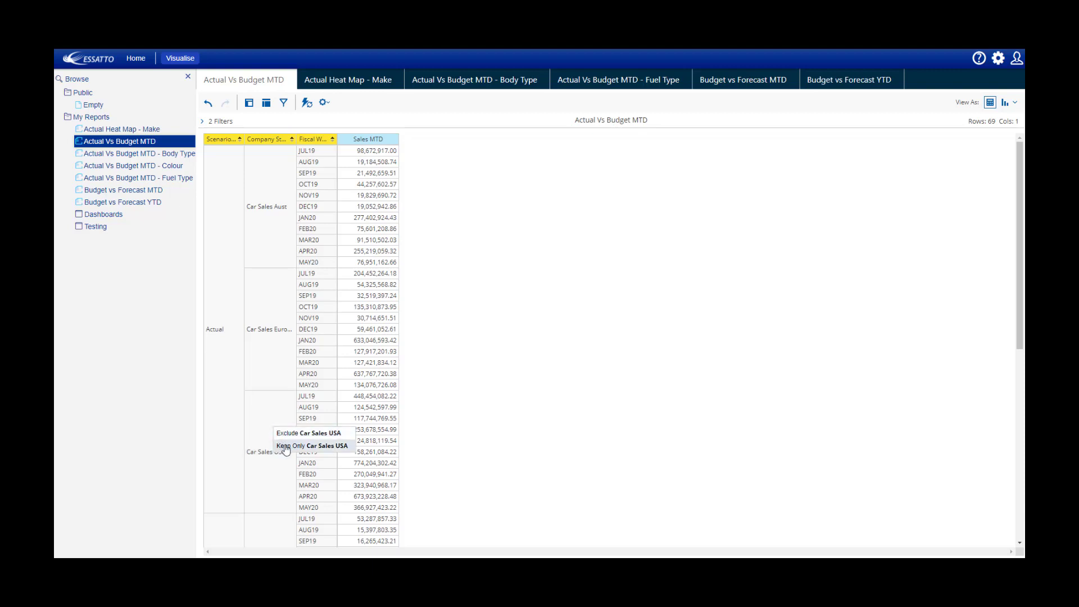
left_click(287, 447)
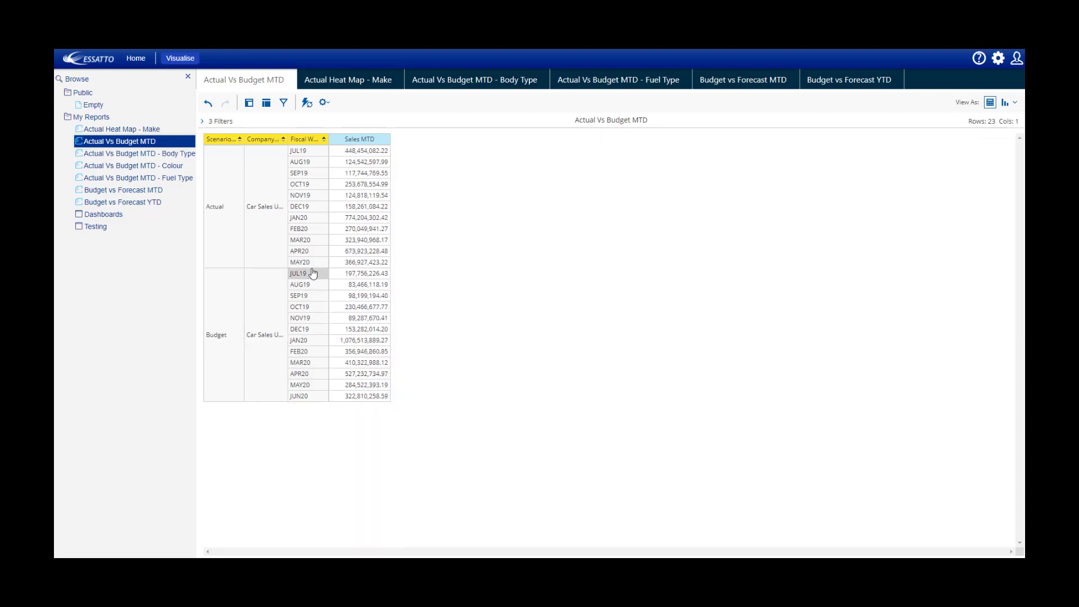
left_click(306, 232)
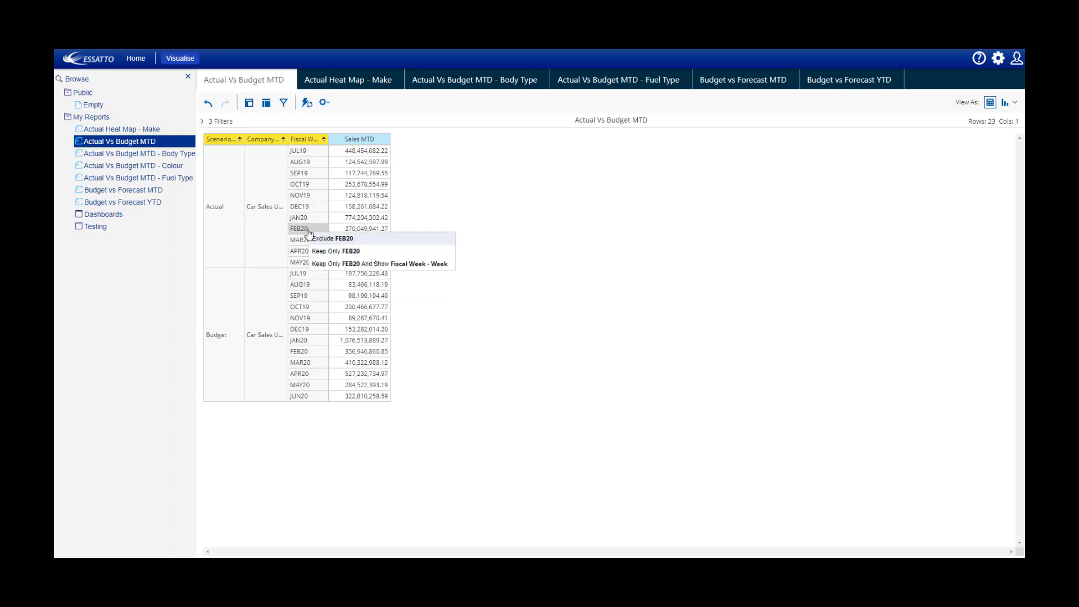
left_click(321, 253)
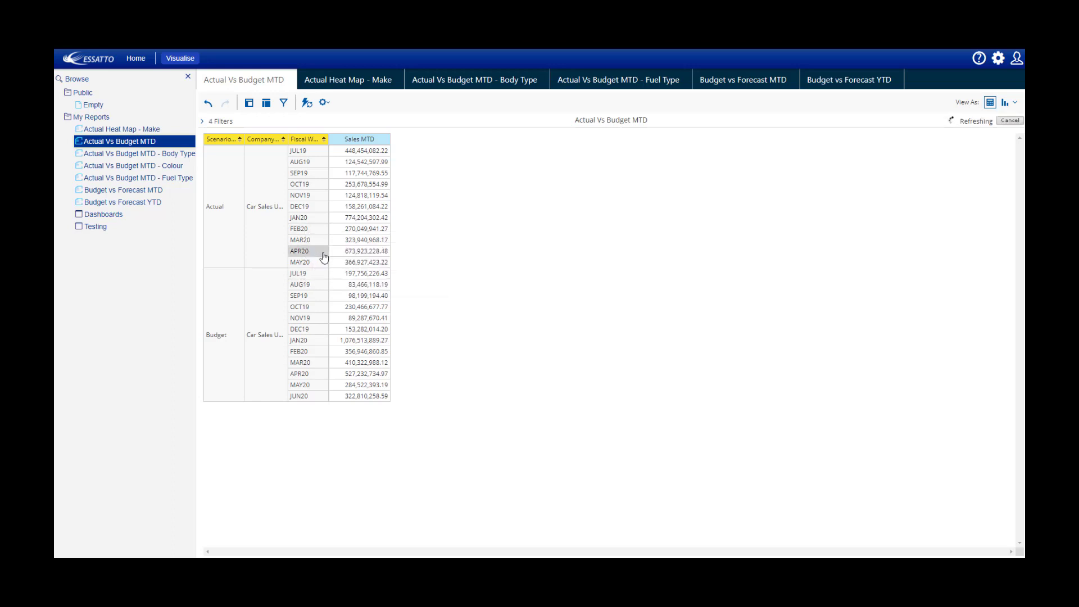
Step: Add the Product Standard - L3 level to the report's rows and move Scenario List - L1 to the columns
left_click(249, 103)
left_click(383, 103)
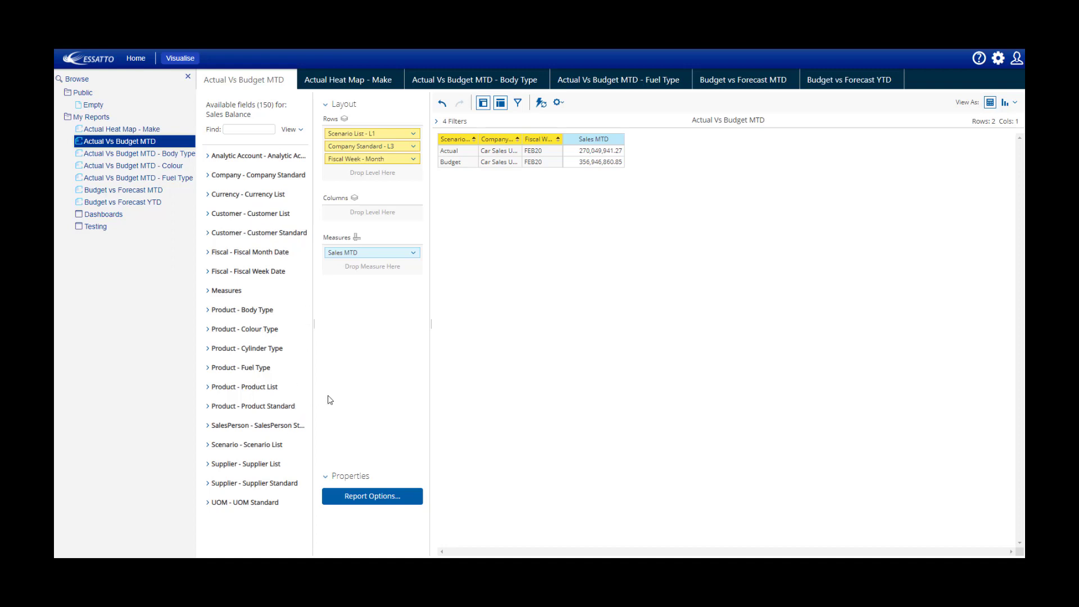
left_click(207, 407)
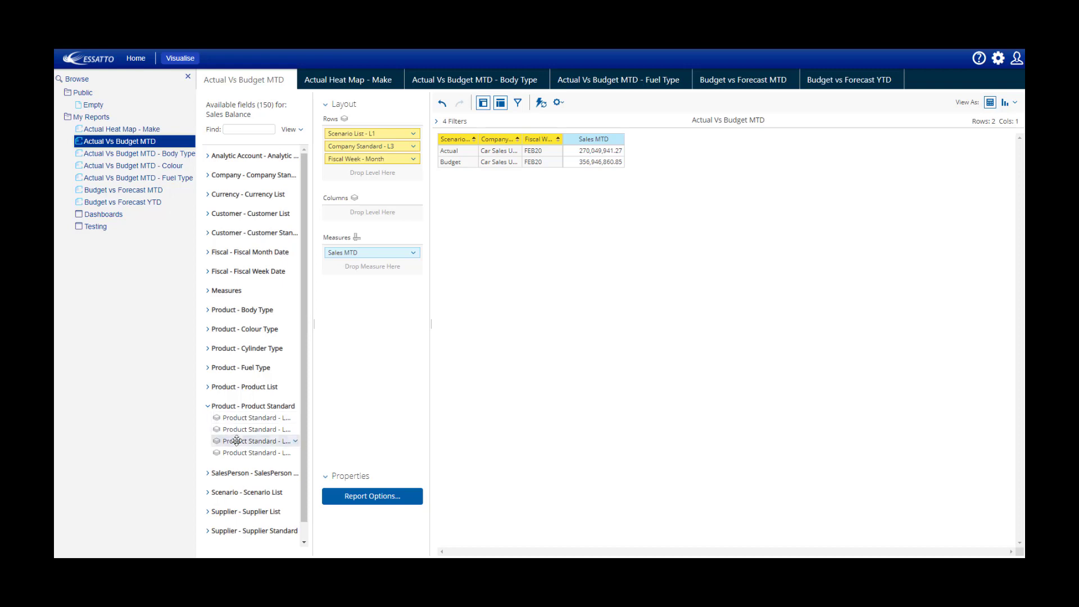
left_click_drag(237, 441, 373, 172)
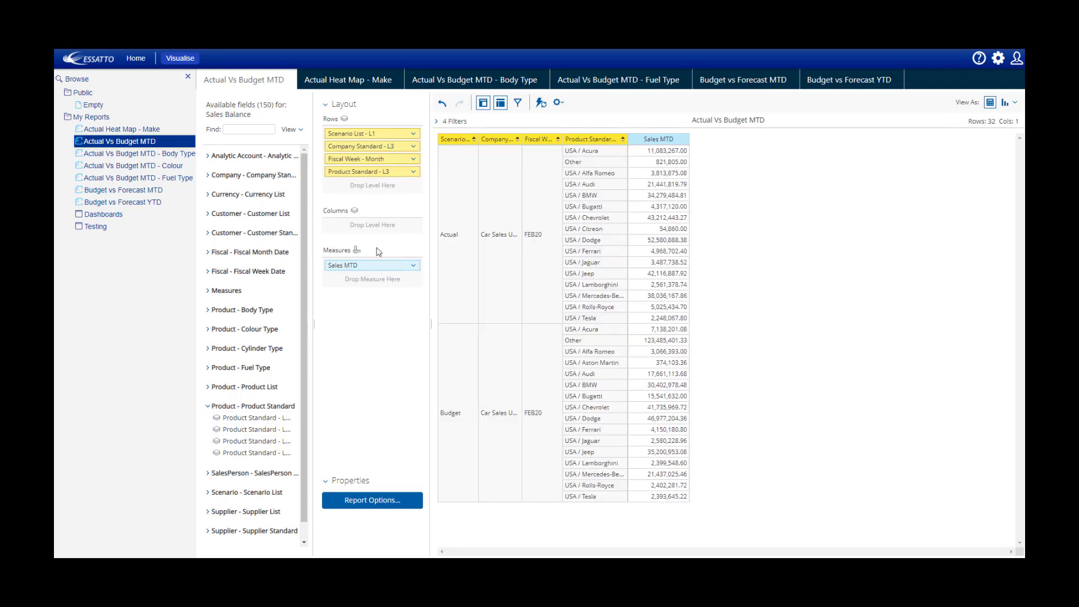
left_click_drag(355, 134, 365, 226)
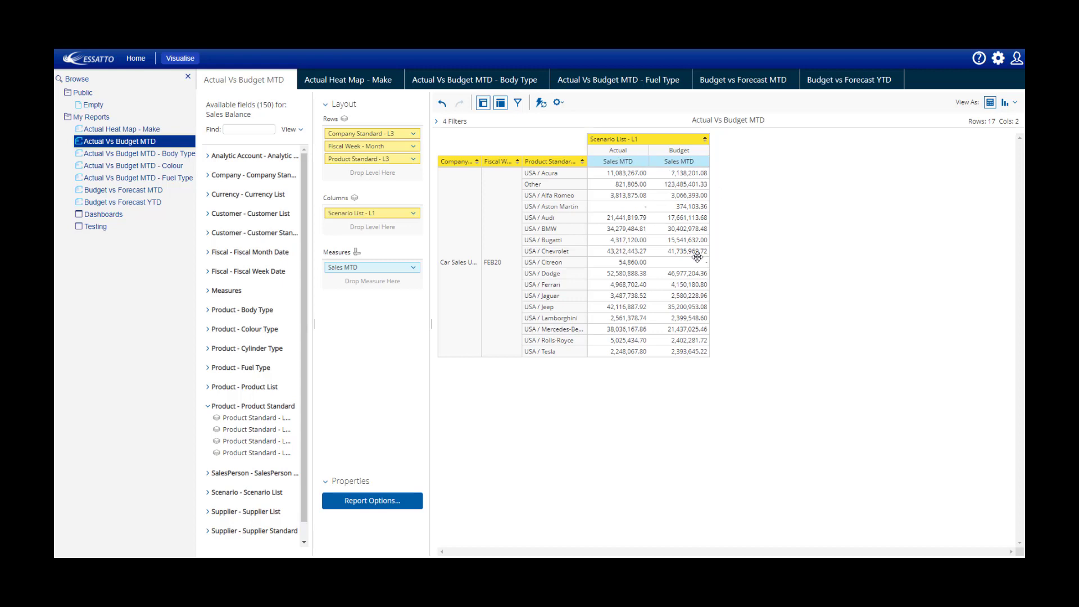
Step: Display the report as a chart and move Product Standard - L3 from the X-Axis to Multi-Chart
left_click(1006, 103)
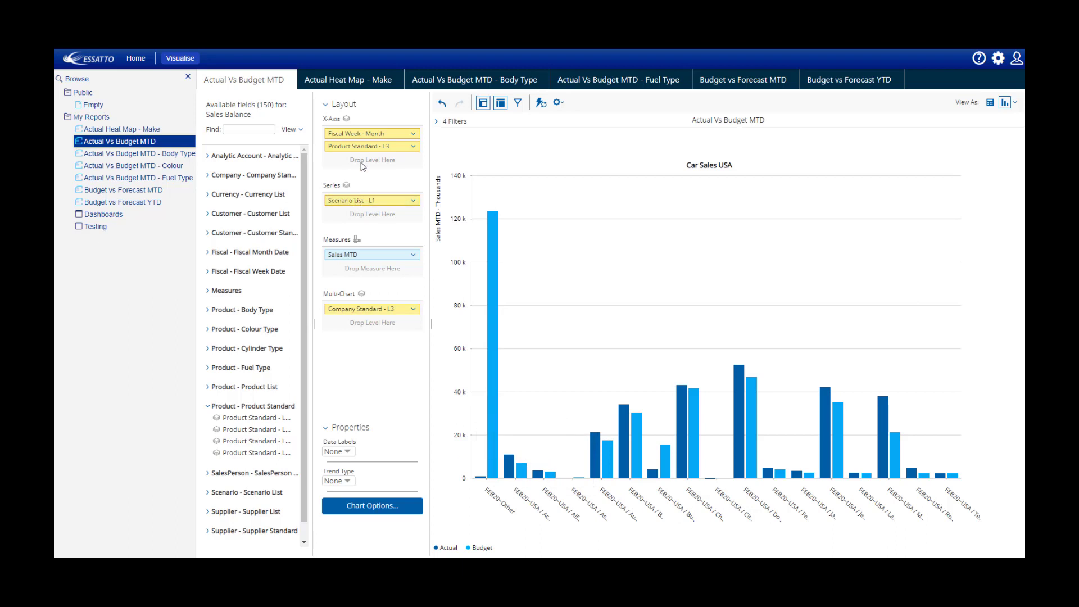
left_click_drag(361, 149, 365, 321)
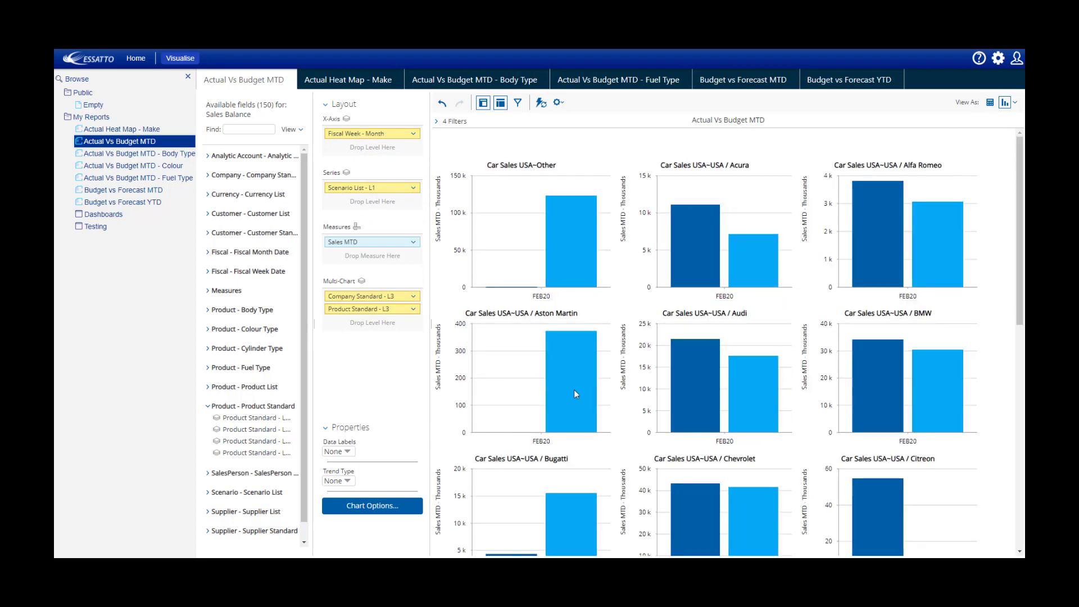
scroll(574, 391, "down", 5)
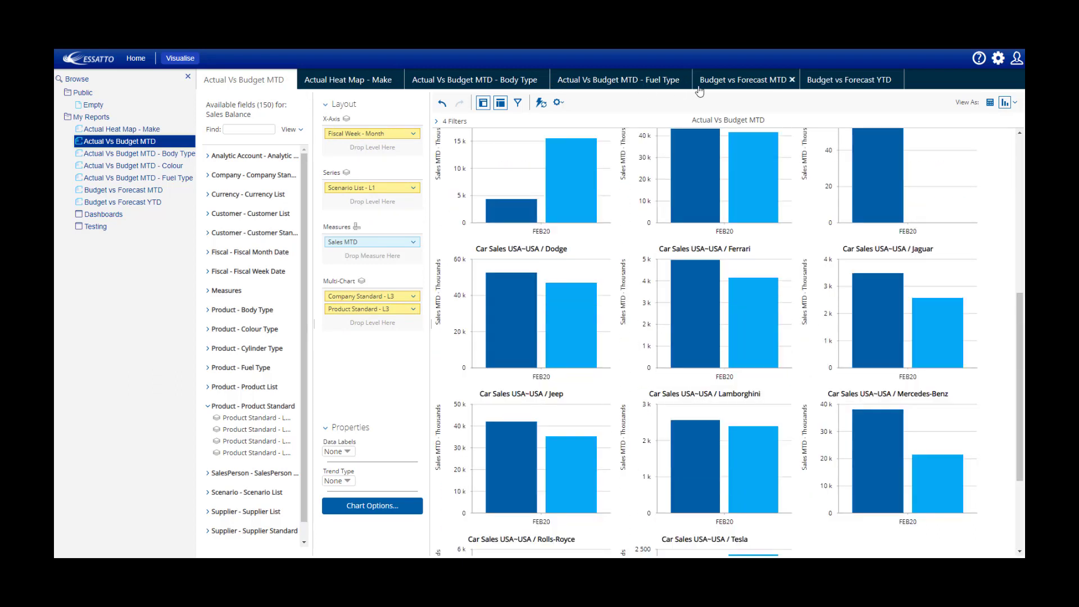
Step: Open the Actual Heat Map - Make report and inspect USA / Chevrolet in JUL19, and USA / Dodge and EUR / Mercedes-Benz in JAN20
left_click(353, 81)
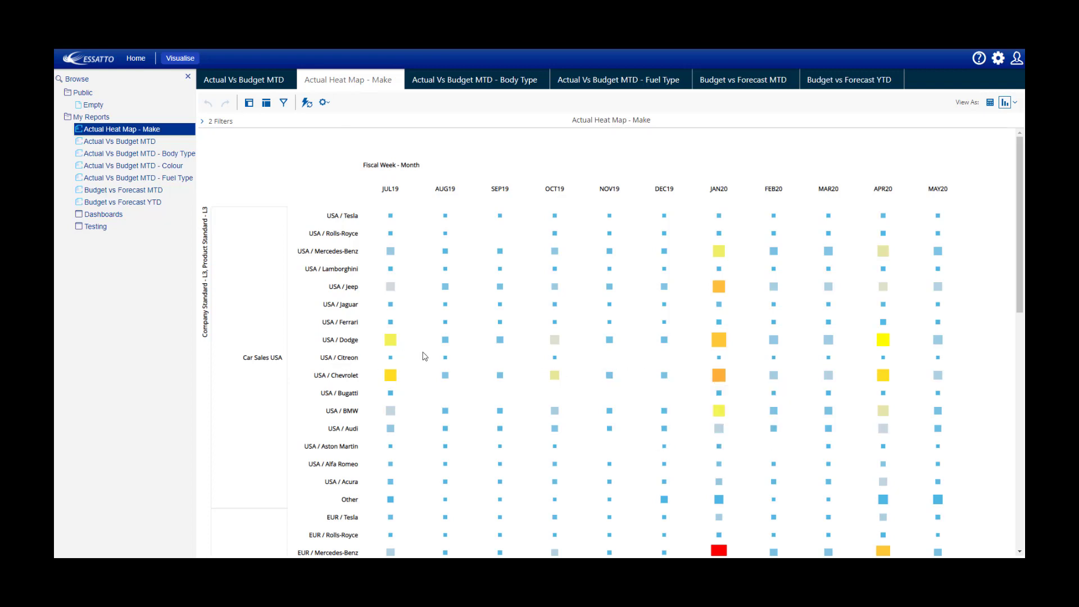
mouse_move(391, 375)
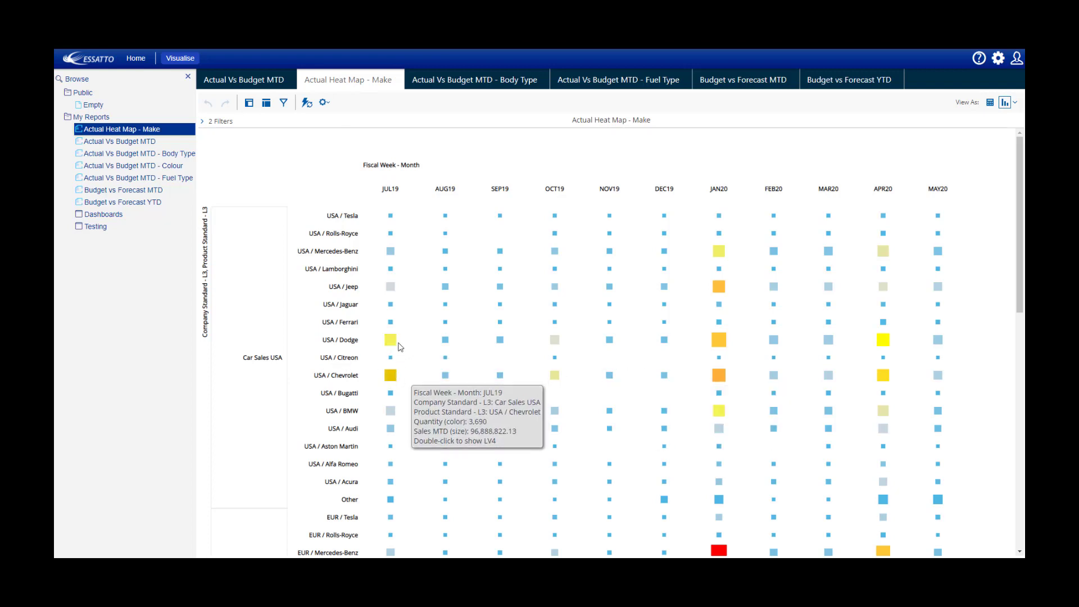
mouse_move(718, 343)
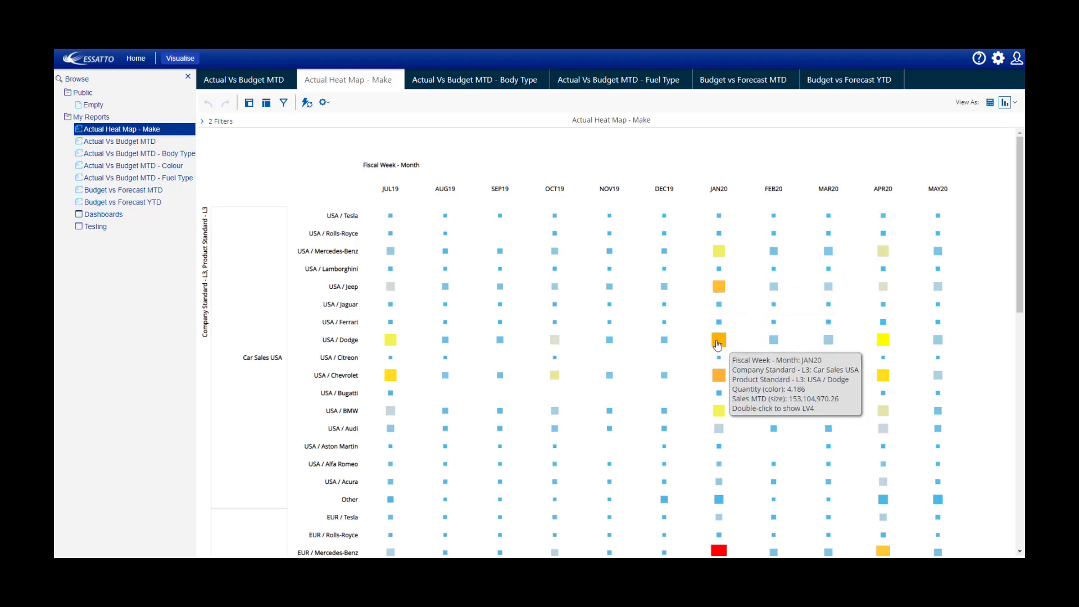
scroll(657, 488, "down", 1)
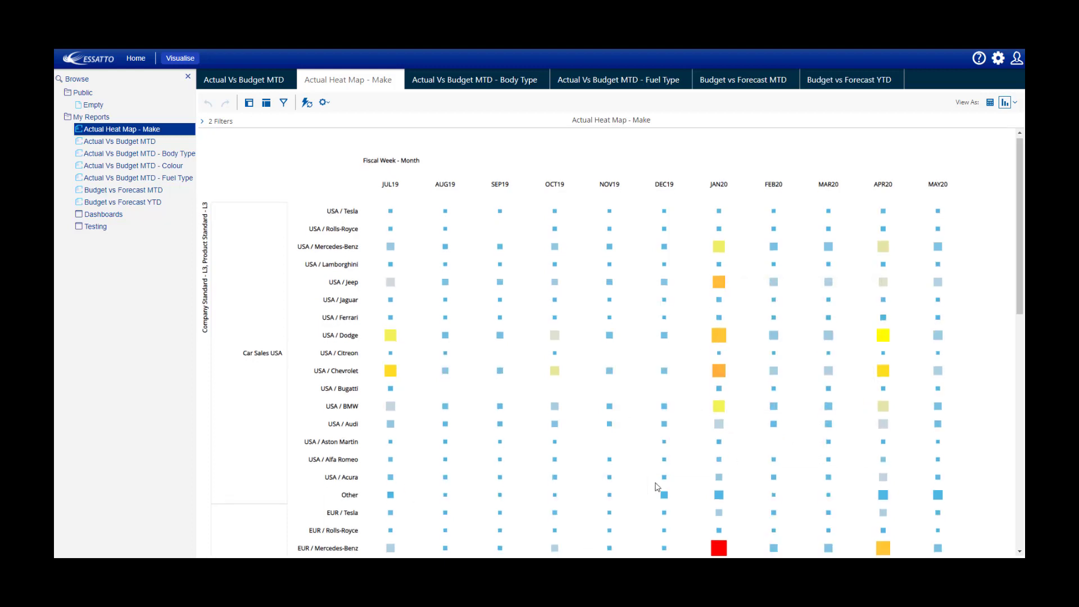
scroll(622, 487, "down", 5)
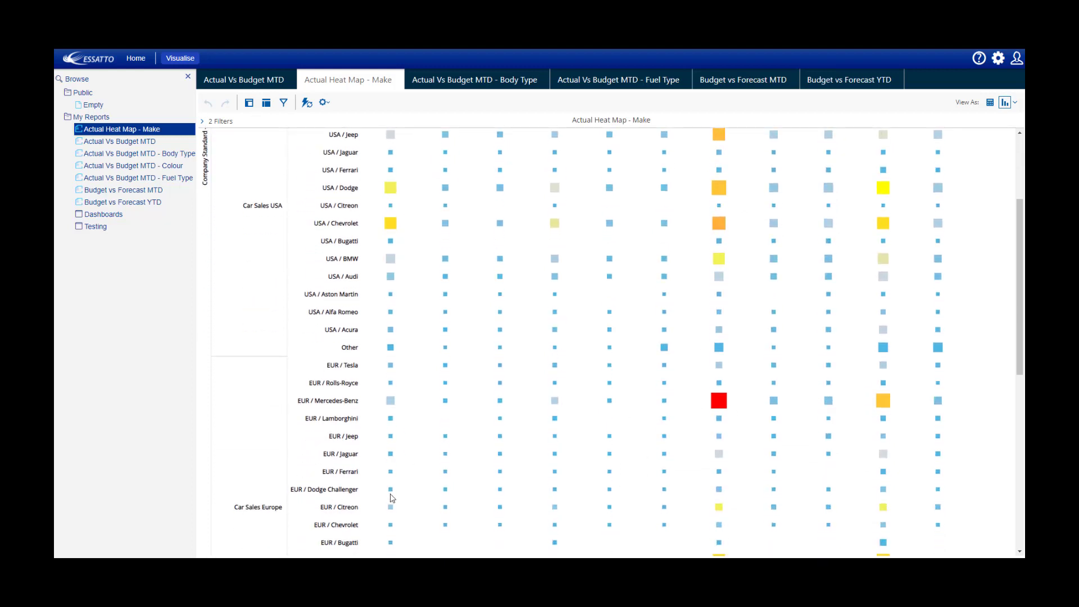
mouse_move(720, 409)
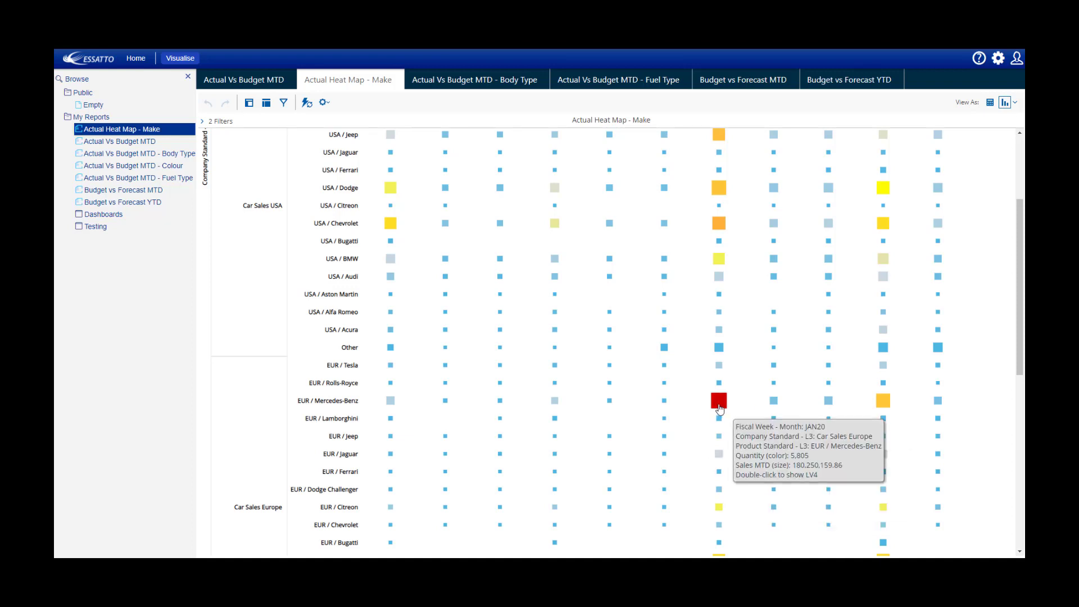
Step: Examine the Actual Vs Budget MTD reports by Body Type and by Fuel Type
left_click(458, 93)
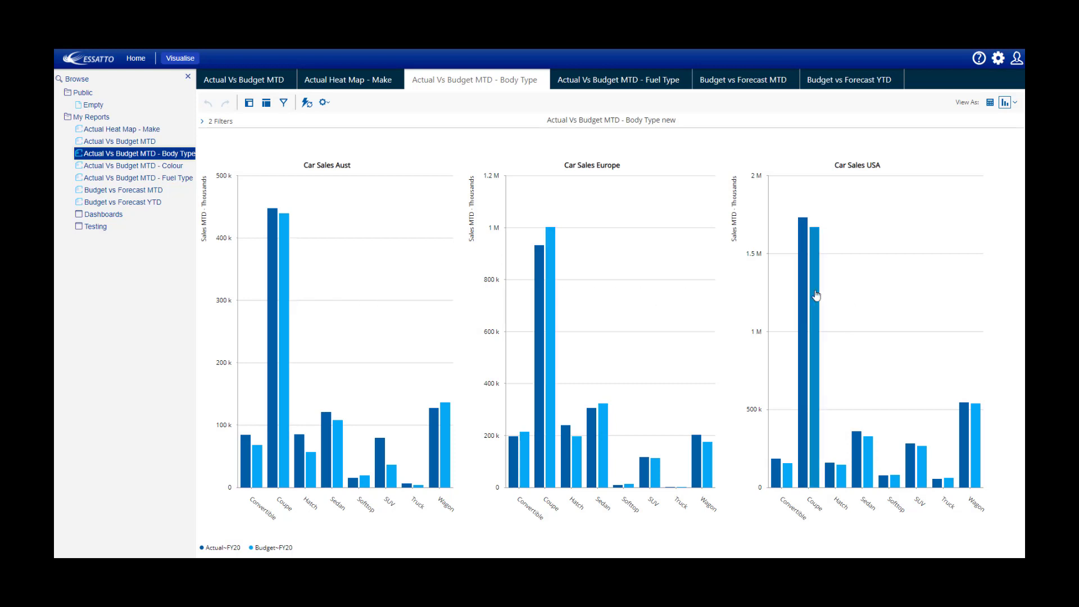
left_click(616, 83)
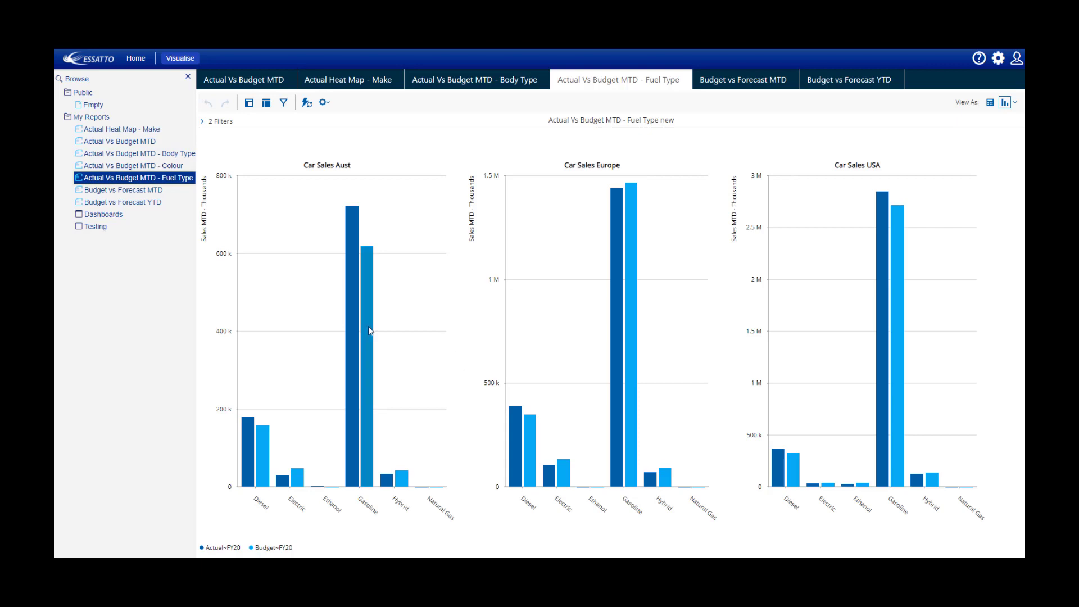
mouse_move(253, 448)
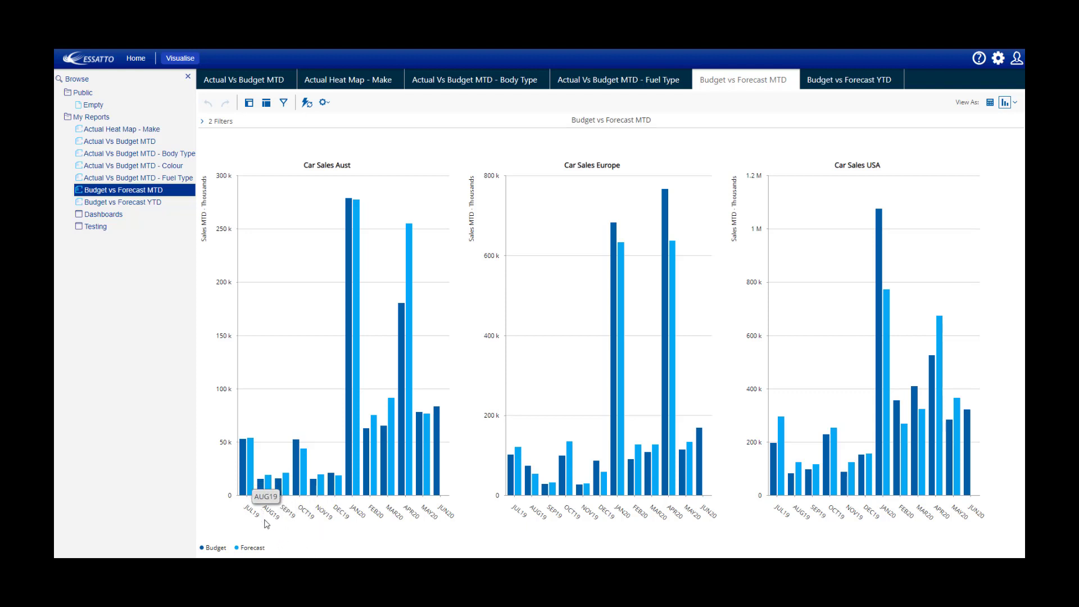
Step: Compare the monthly budget and forecast bars for Car Sales Aust through JUN20 in the Budget vs Forecast MTD report
mouse_move(265, 498)
mouse_move(447, 492)
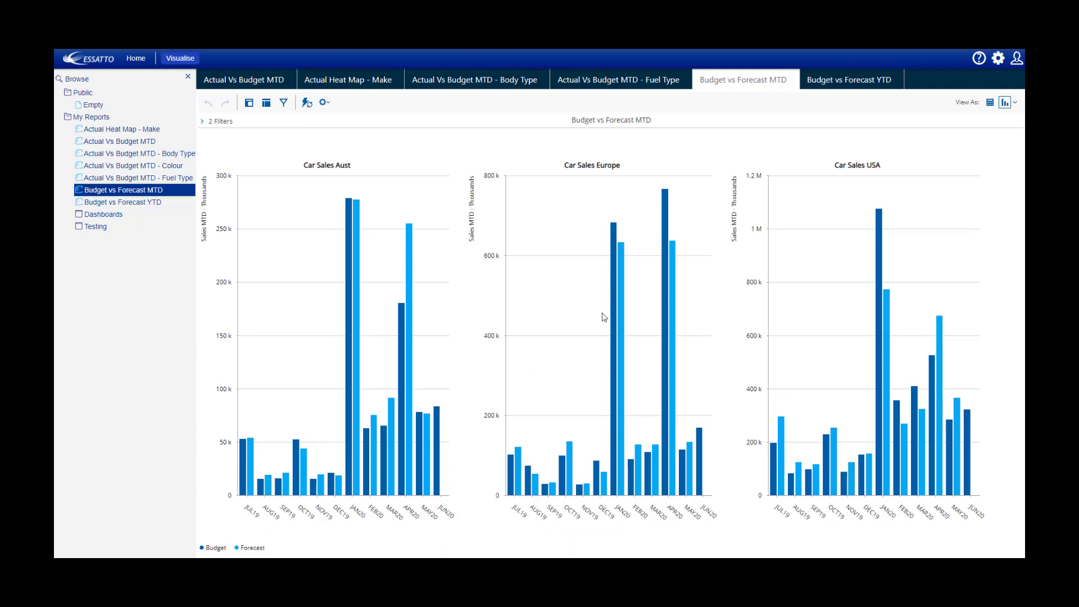
Step: In the Fast Budget data function, run the profile "Forecast - What if #2 seed the month of June in the forecast using the current Budget"
left_click(998, 58)
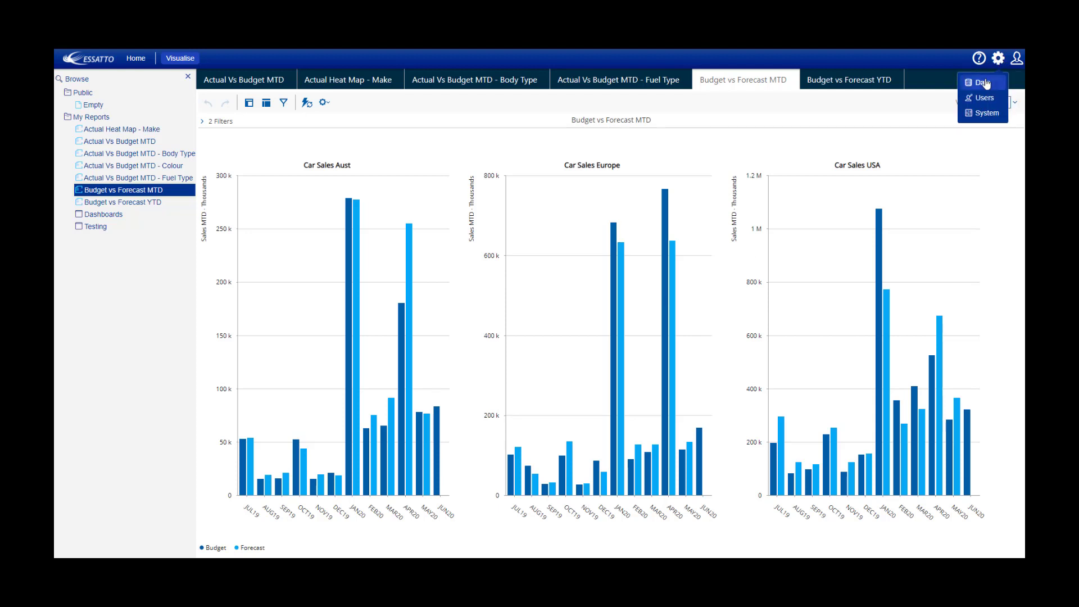
left_click(983, 83)
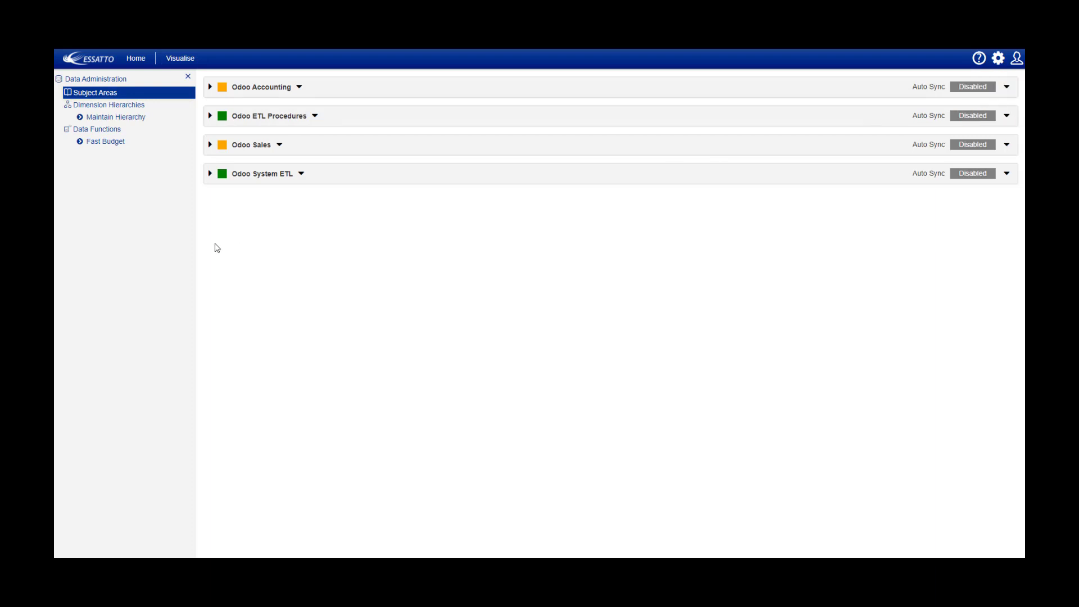
left_click(107, 142)
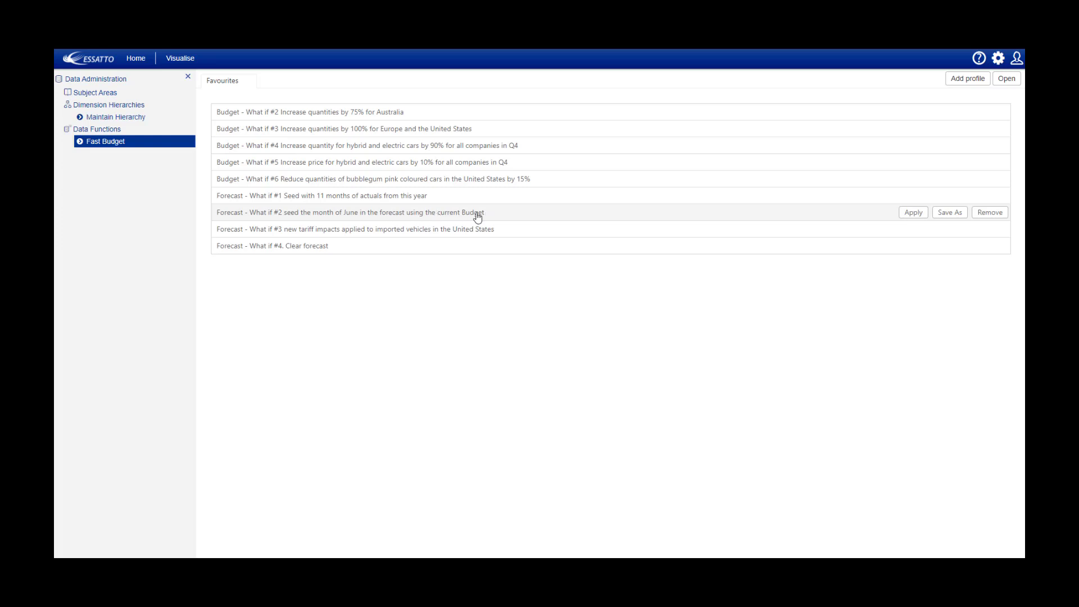
left_click(912, 214)
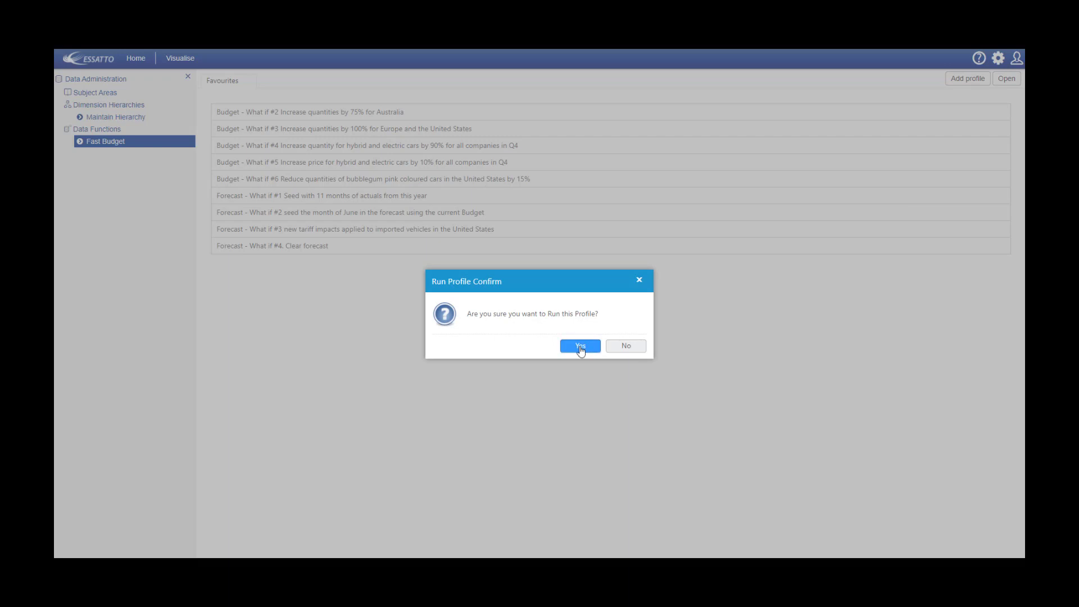
left_click(579, 345)
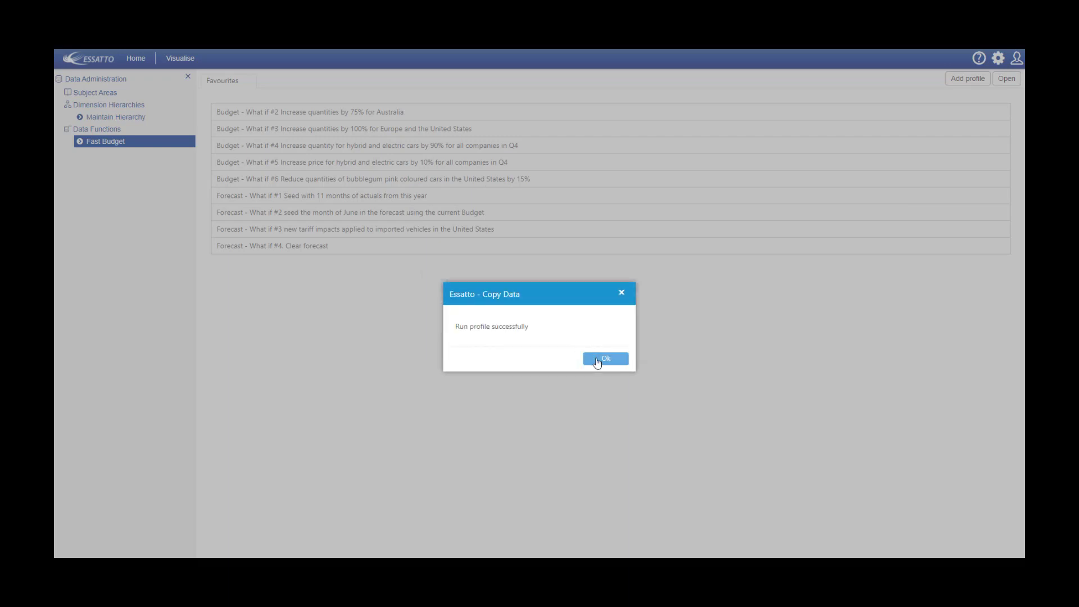
left_click(597, 362)
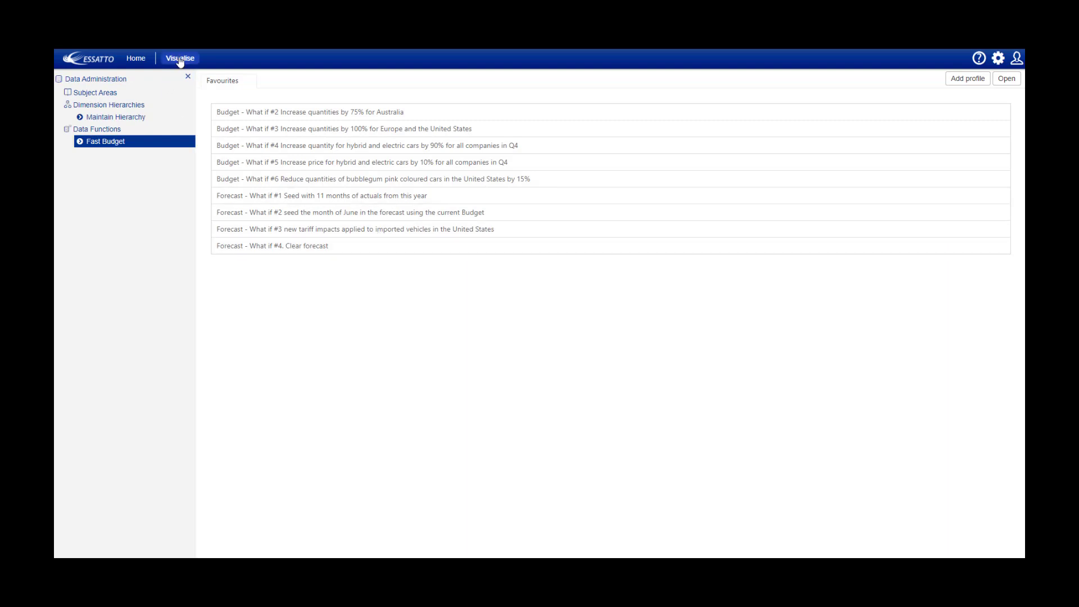
Step: Return to the visualised reports, refresh Budget vs Forecast MTD and check the June 2020 bars
left_click(180, 60)
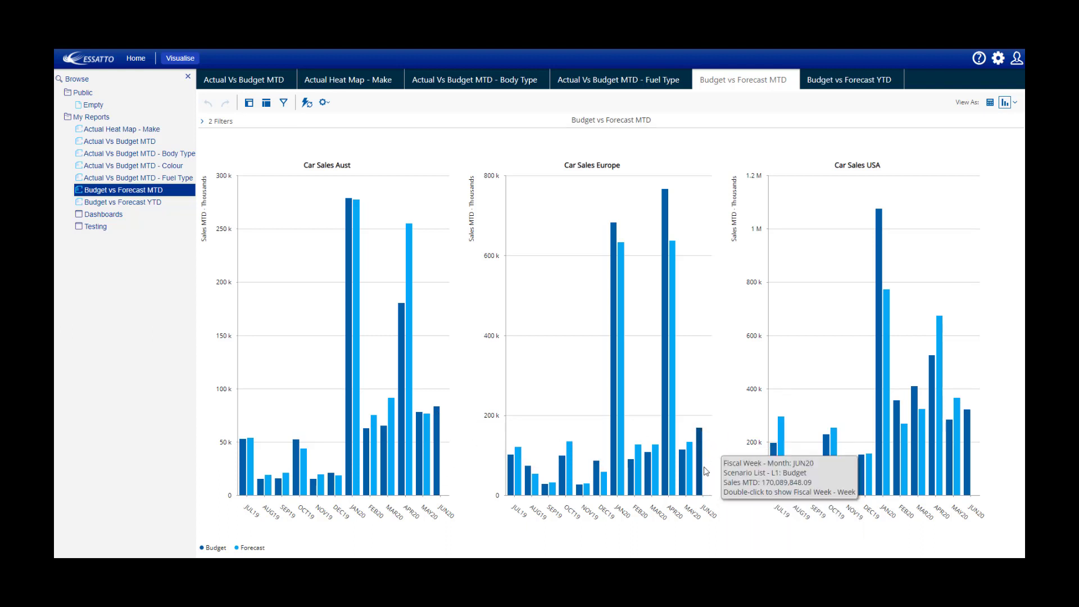
right_click(727, 83)
left_click(738, 102)
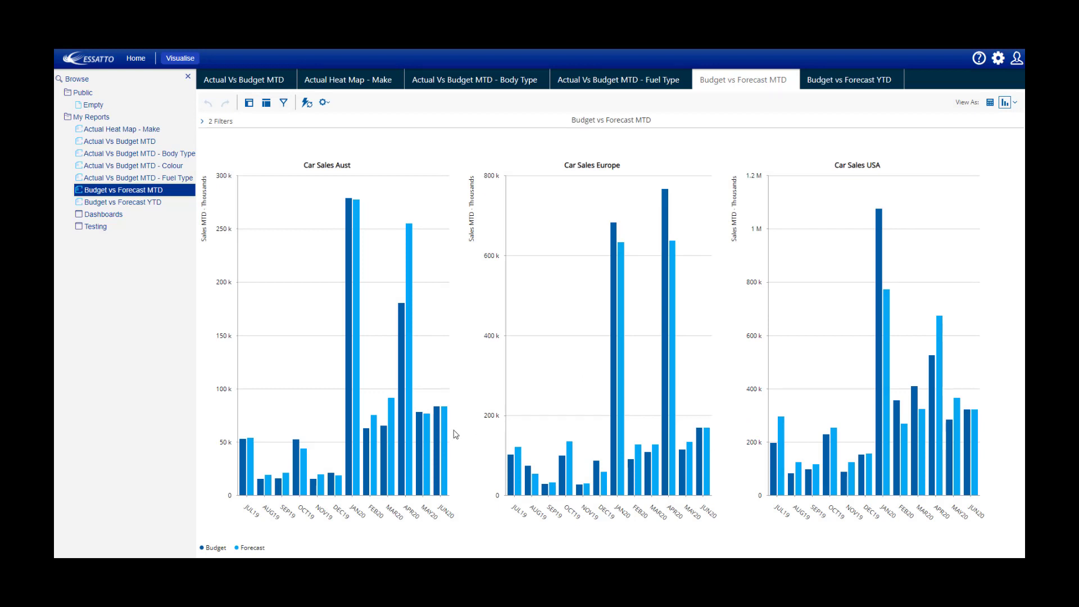
mouse_move(443, 431)
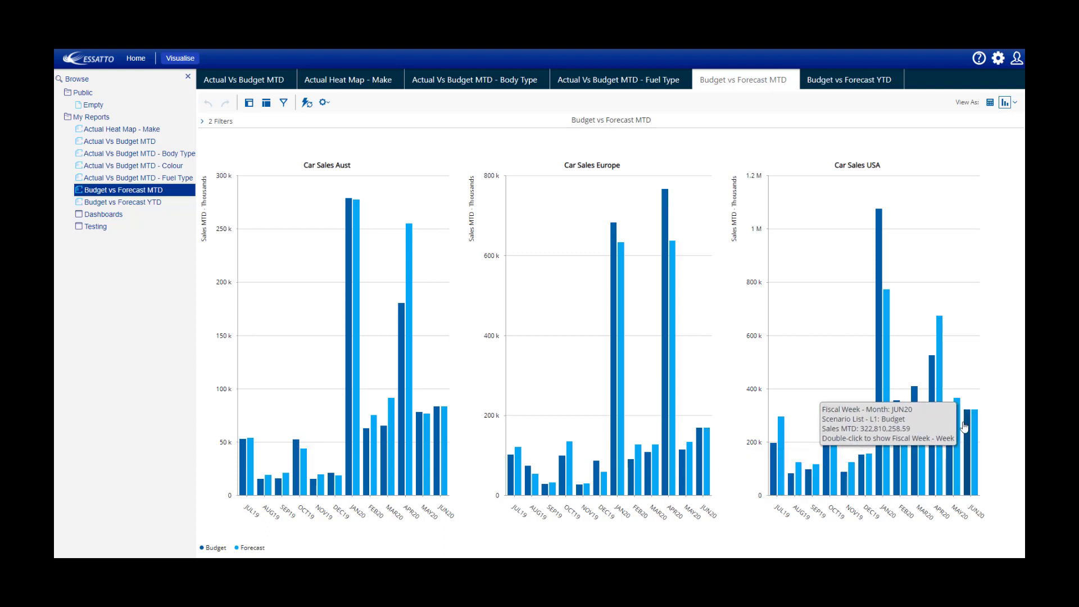
Step: Refresh the Budget vs Forecast YTD report and check its June 2020 budget and forecast bars
left_click(824, 82)
right_click(824, 83)
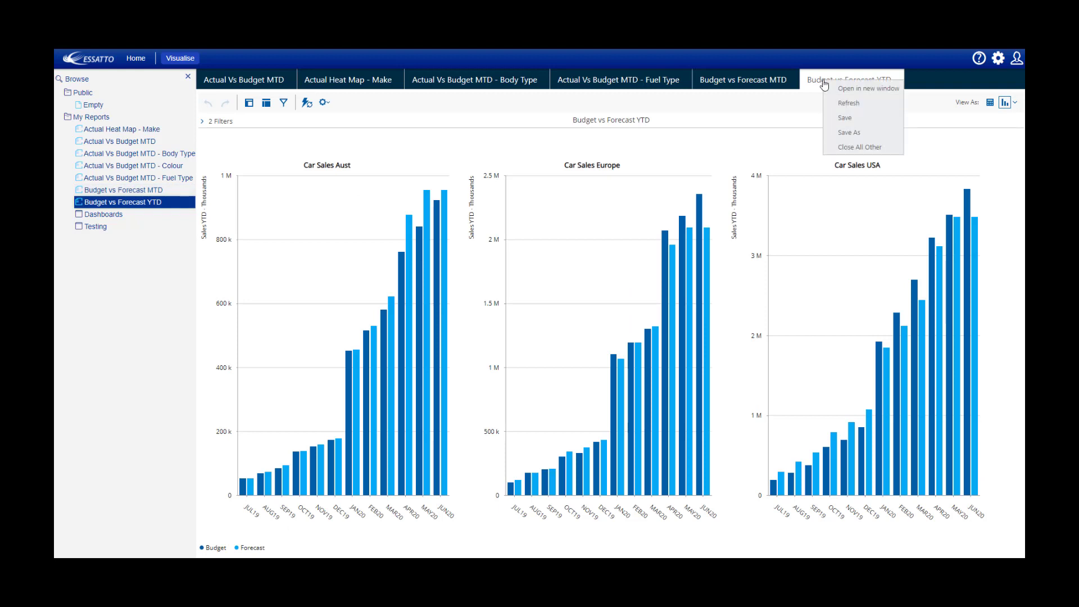
left_click(839, 105)
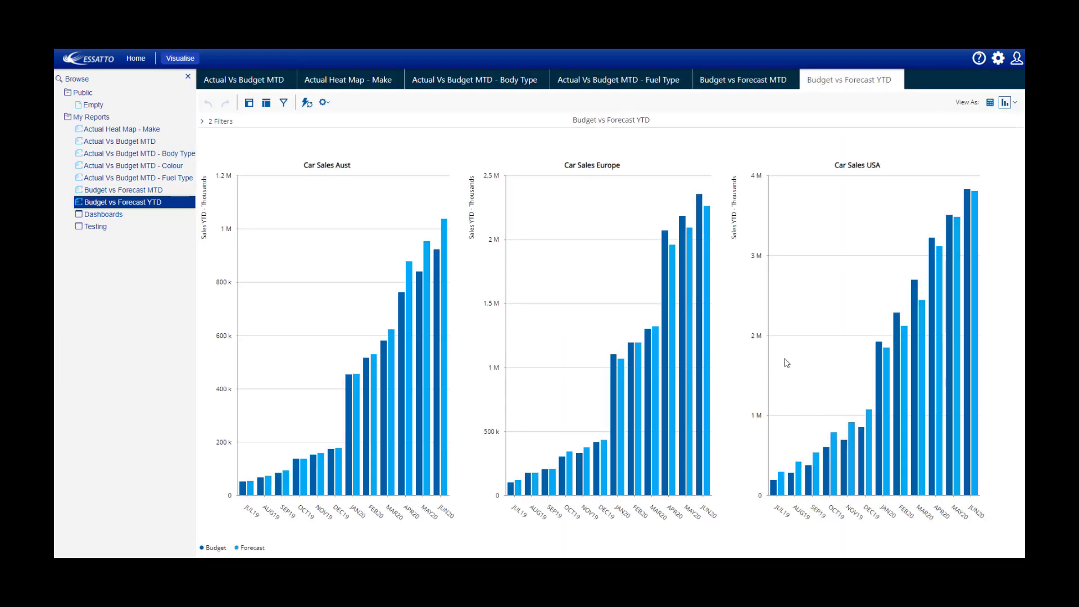
mouse_move(975, 206)
Step: Open hierarchy maintenance in the data administration and load the Scenario dimension of the Odoo Accounting subject area
left_click(998, 60)
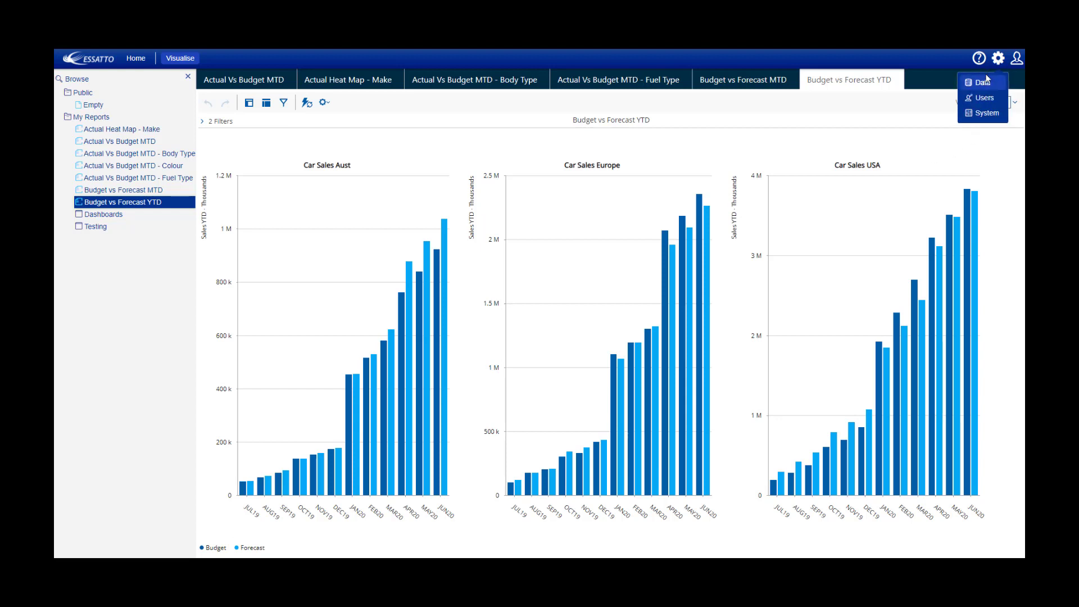
left_click(985, 84)
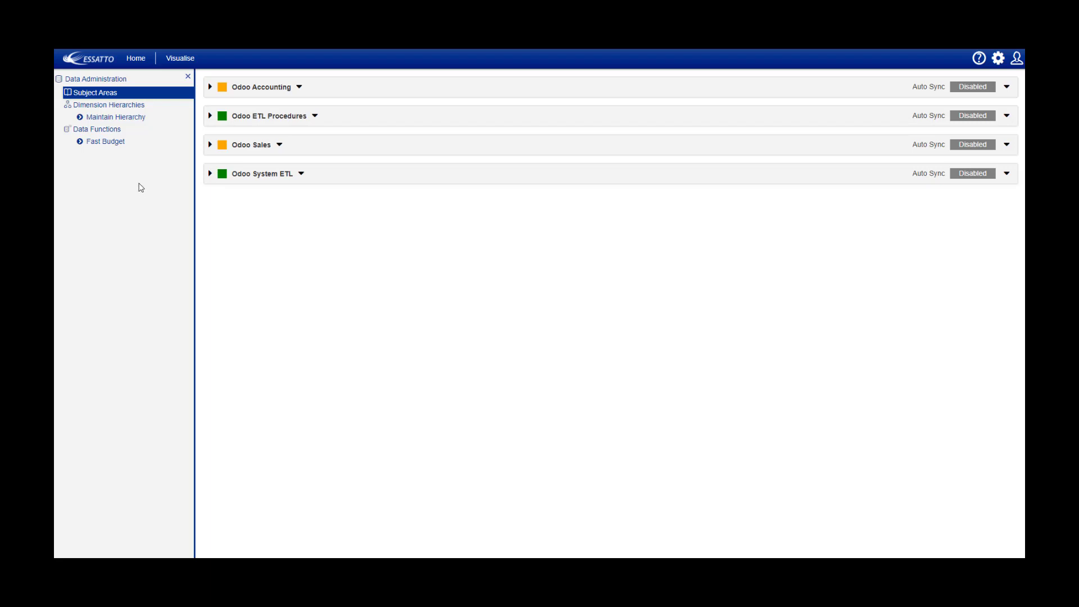
left_click(103, 119)
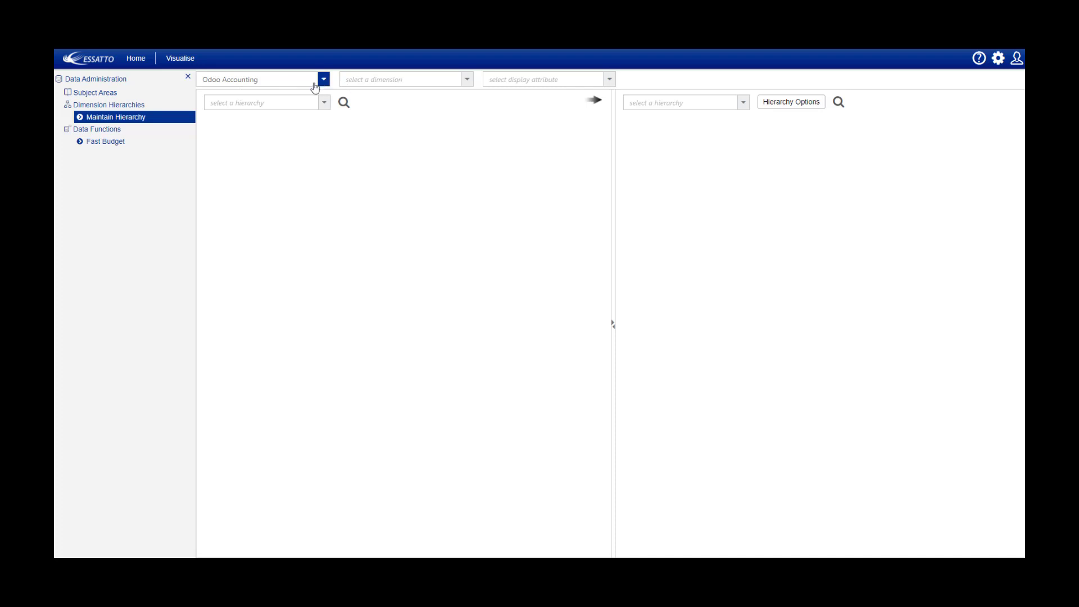
left_click(368, 81)
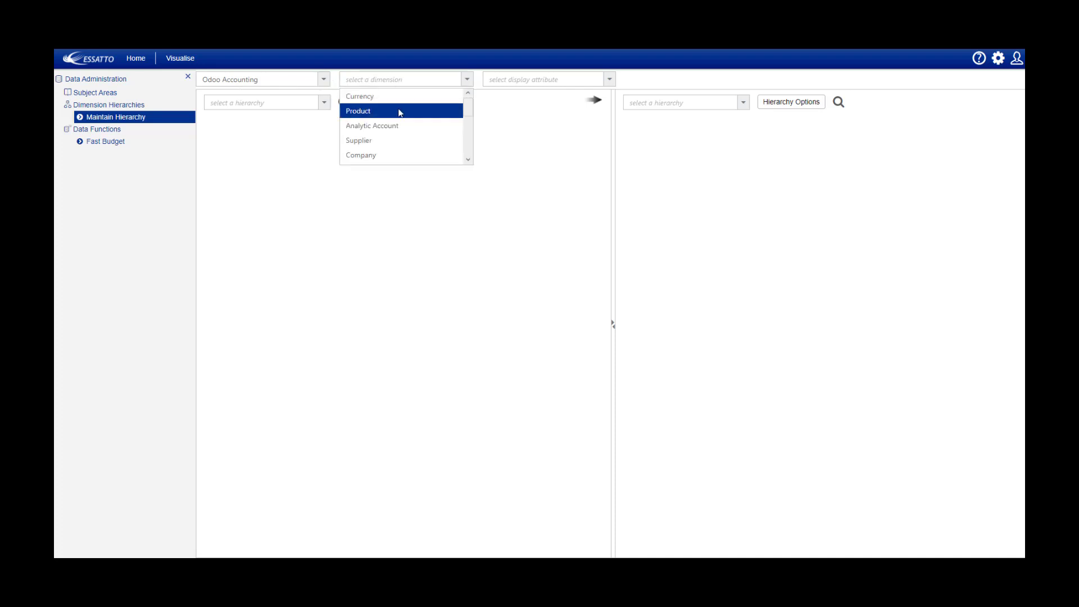
scroll(400, 112, "down", 3)
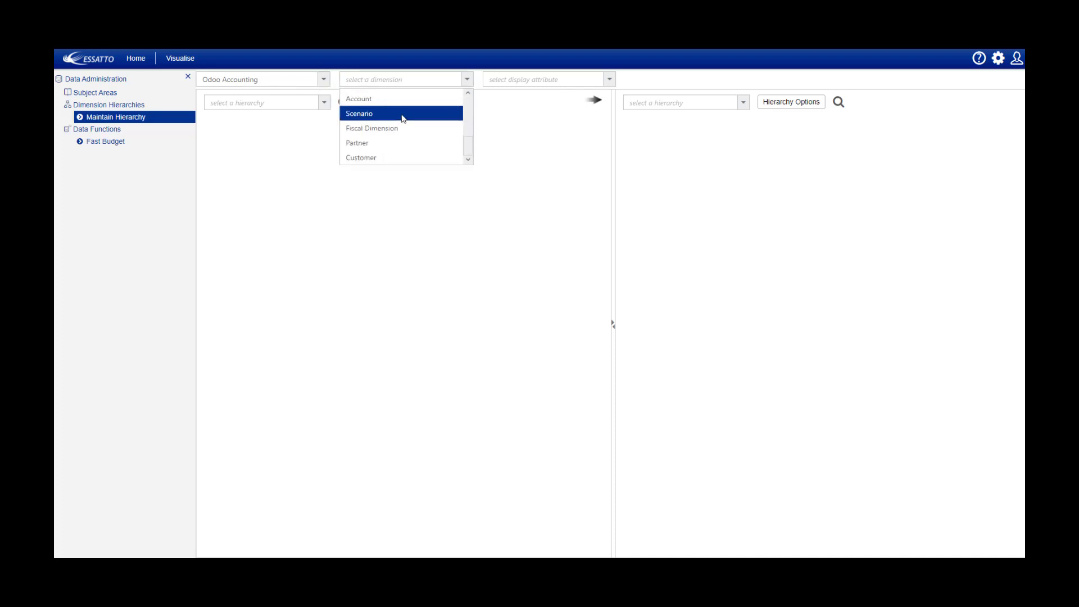
left_click(373, 114)
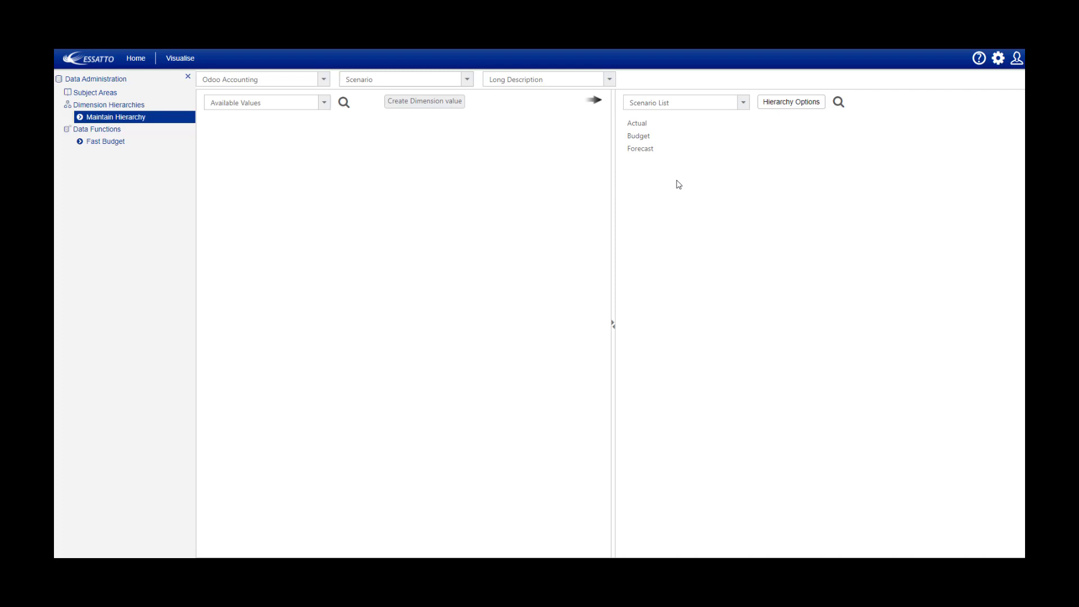
Step: Add a scenario value with ID BUDGET_BEST and description "Budget Best Case" as a sibling before Forecast in the Scenario List
right_click(644, 152)
left_click(657, 159)
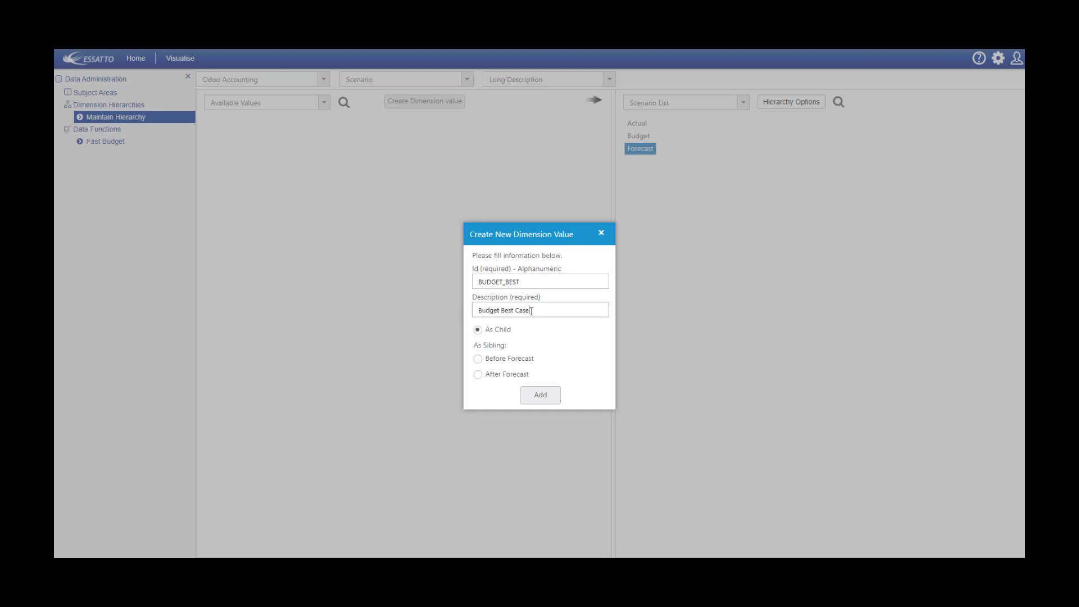
left_click(477, 360)
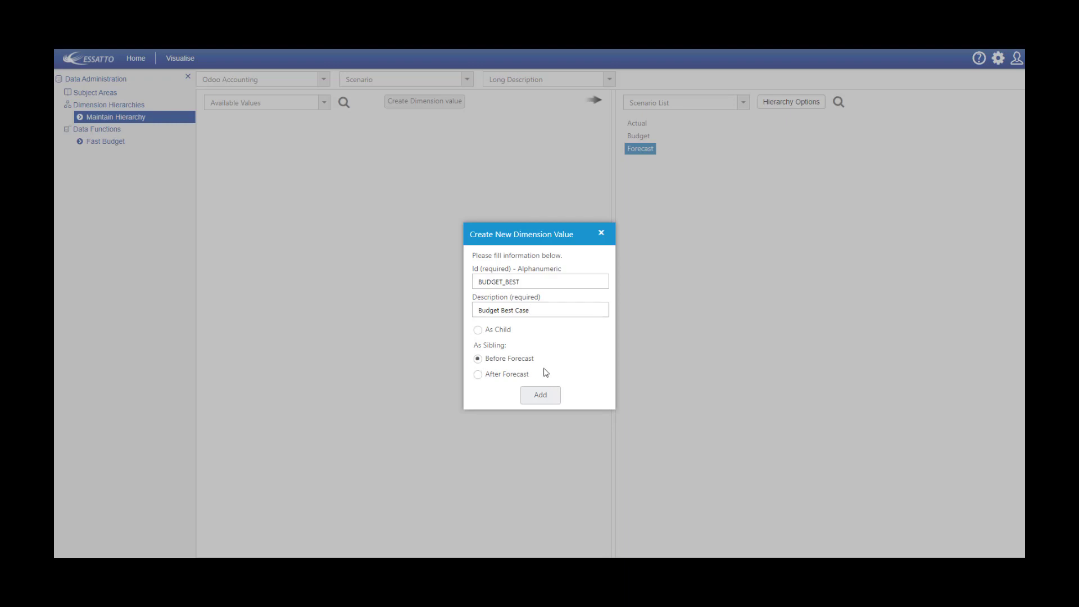
left_click(547, 398)
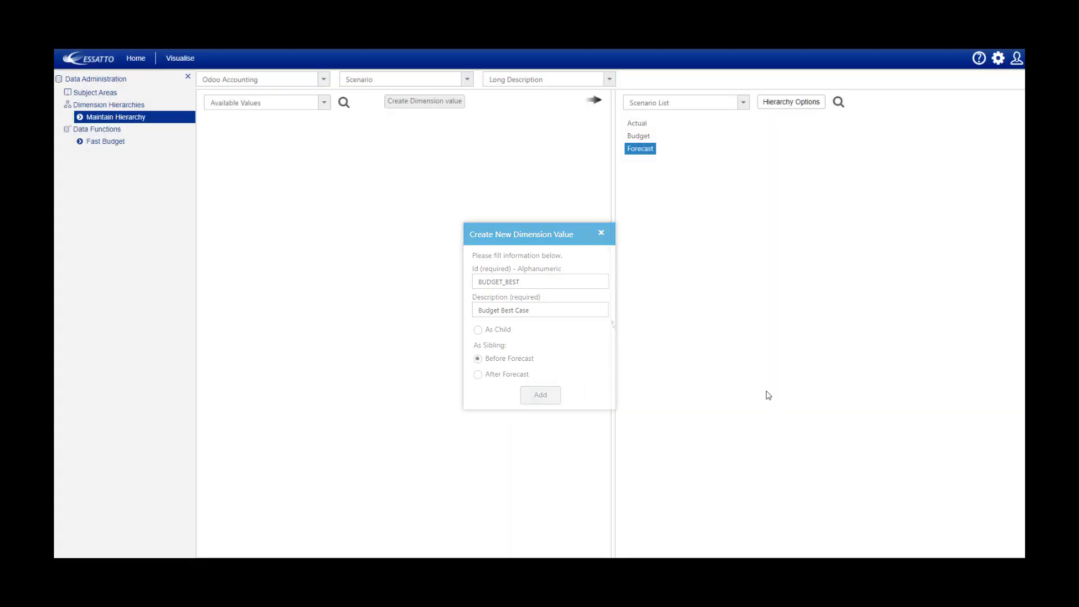